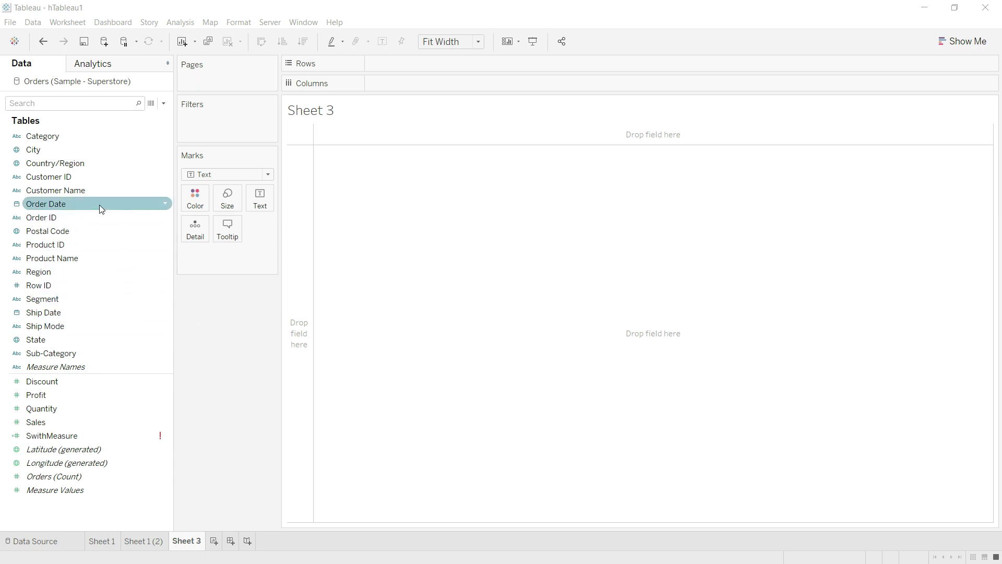
# - Put Order Date on Rows as a discrete exact date, listing 1,236 dates from January 2016
pyautogui.moveTo(102, 209); pyautogui.dragTo(436, 64)
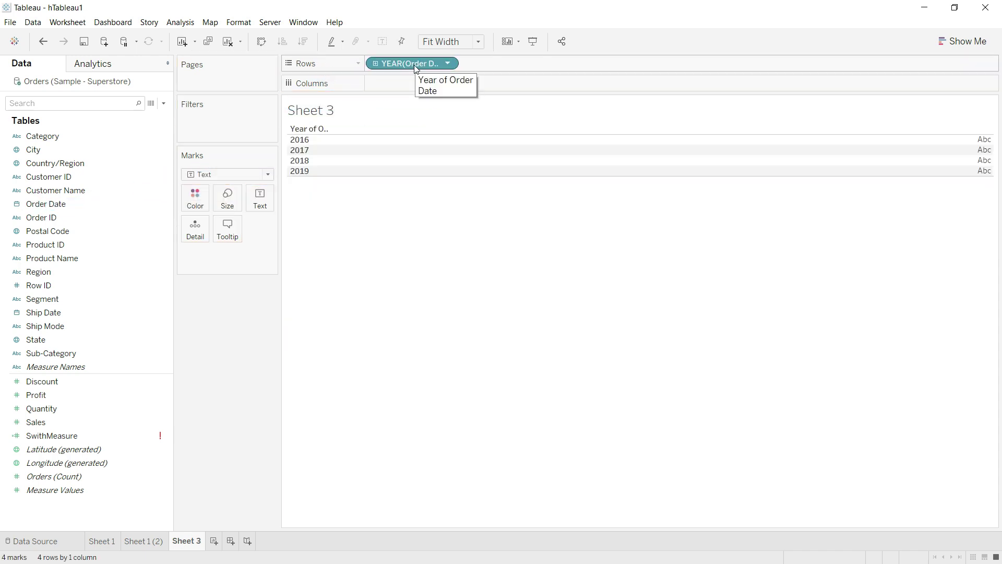
pyautogui.rightClick(415, 67)
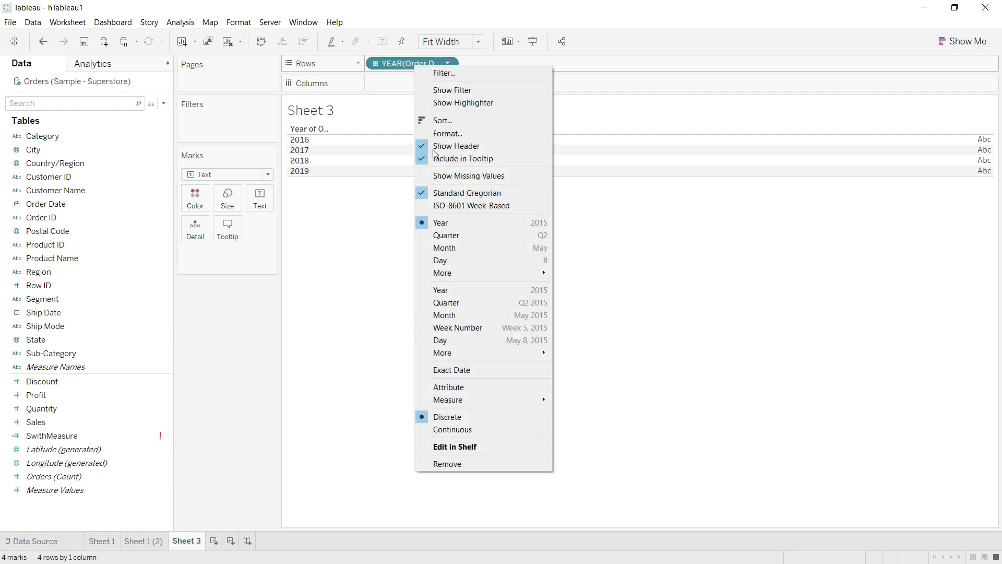
pyautogui.click(462, 371)
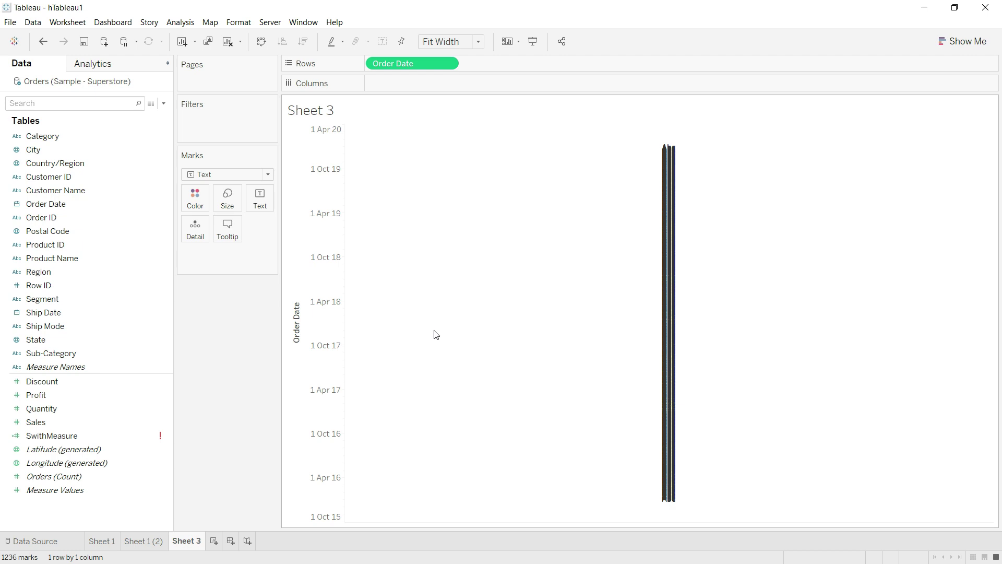
pyautogui.moveTo(407, 64)
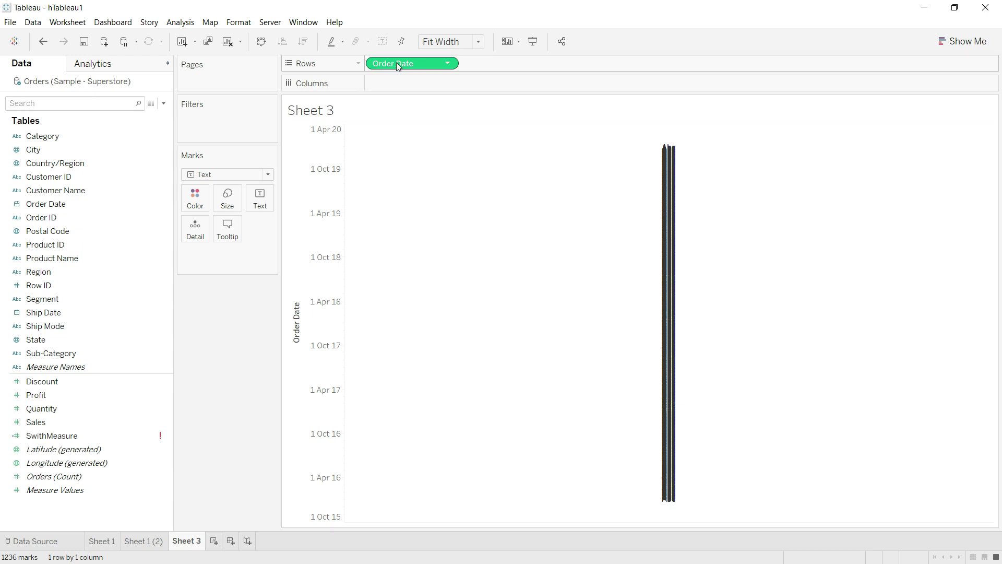
pyautogui.rightClick(429, 65)
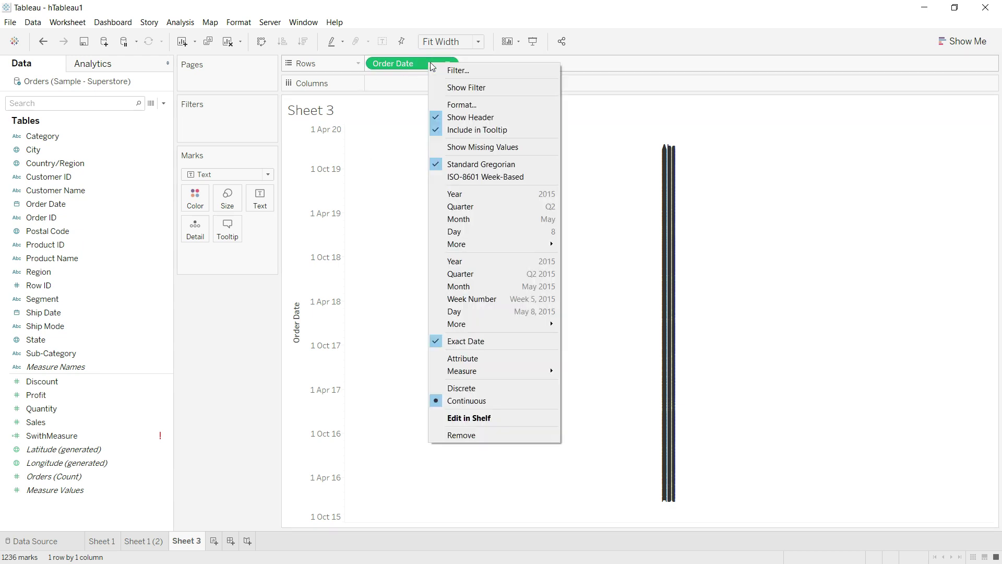
pyautogui.click(487, 389)
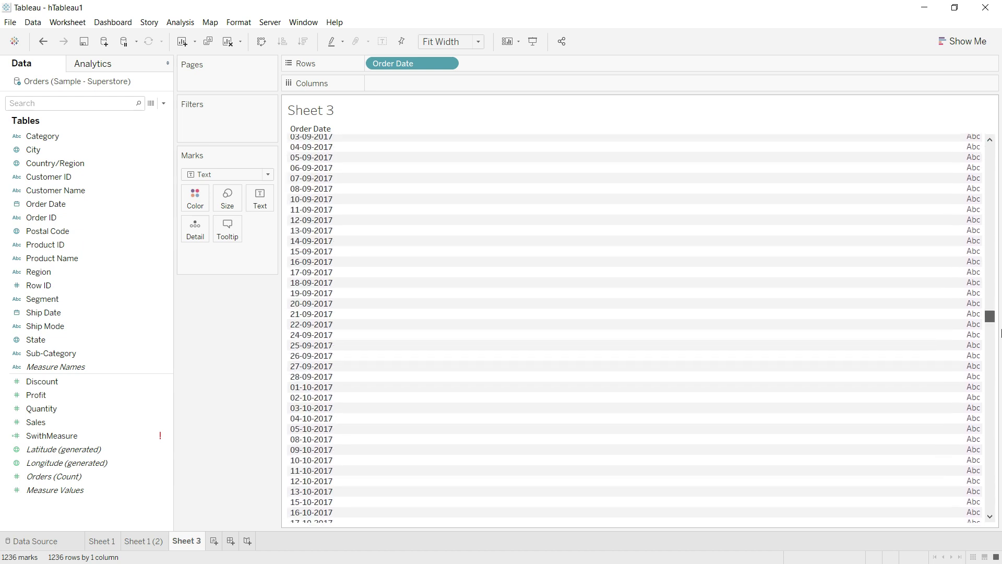
# - Add SUM(Sales) as text beside each date and scroll down to the end of 2019
pyautogui.moveTo(991, 155); pyautogui.dragTo(1001, 520)
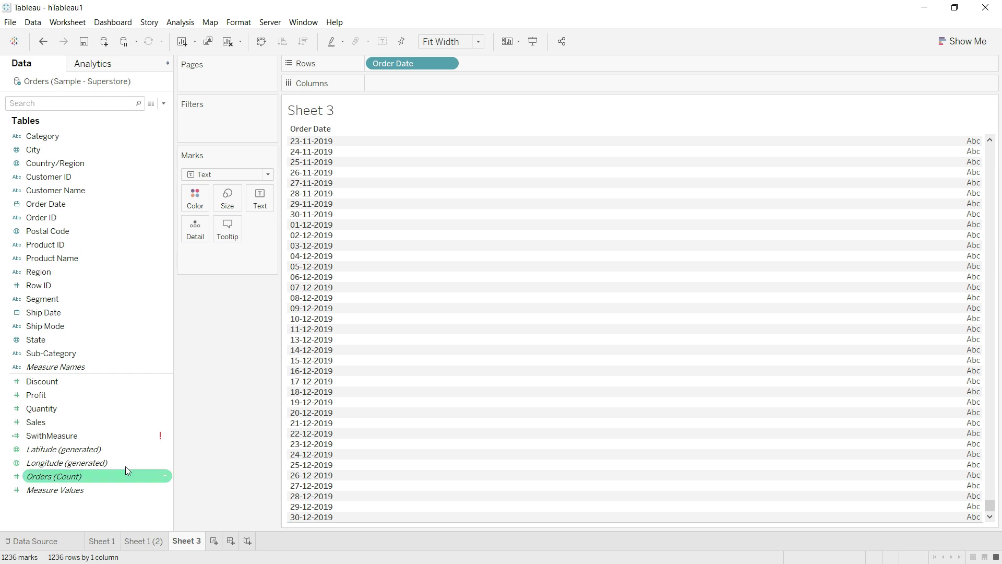
pyautogui.moveTo(86, 422)
pyautogui.mouseDown()
pyautogui.moveTo(155, 388)
pyautogui.moveTo(255, 204)
pyautogui.mouseUp()
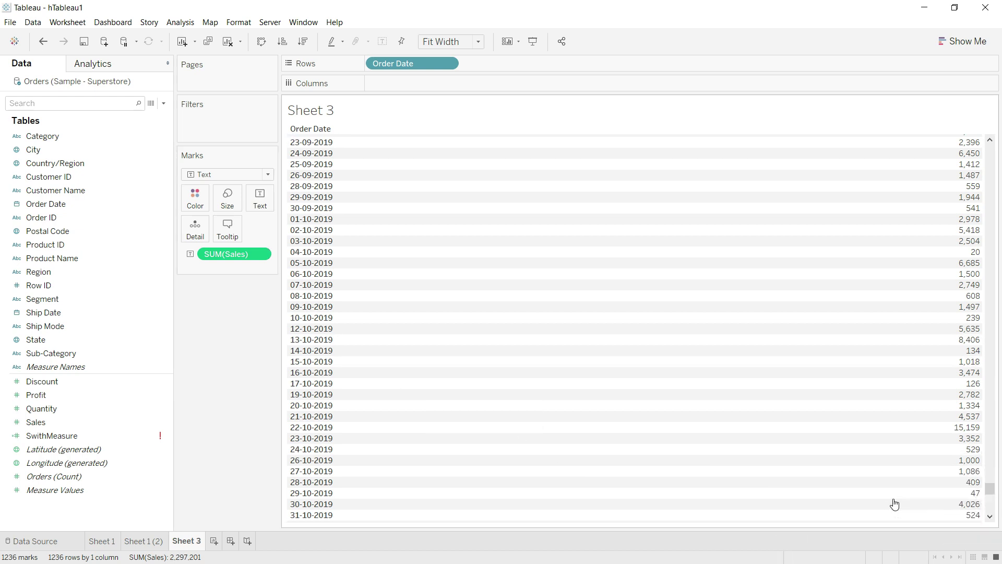
pyautogui.scroll(-3, 893, 501)
pyautogui.scroll(-4, 879, 496)
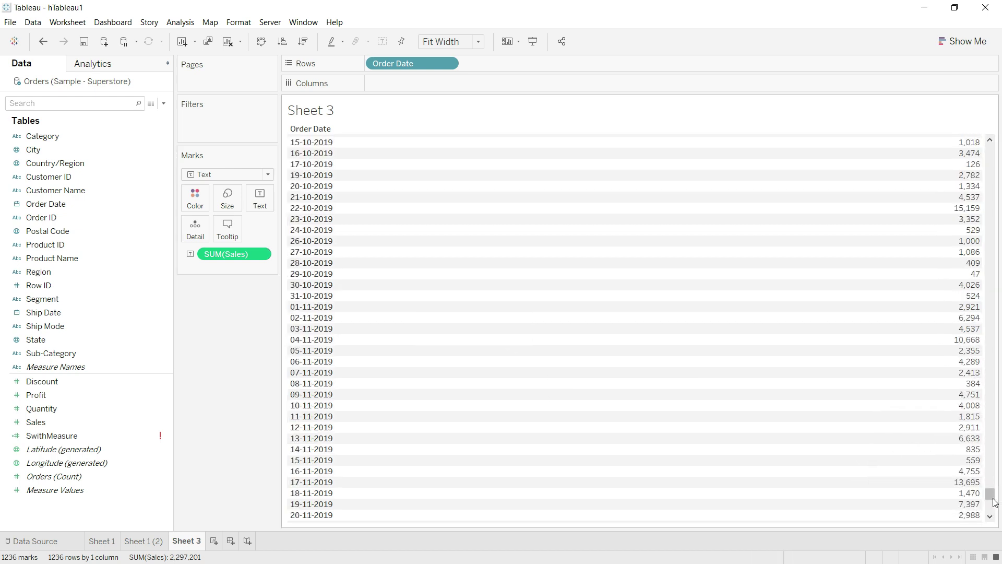
pyautogui.scroll(-5, 987, 496)
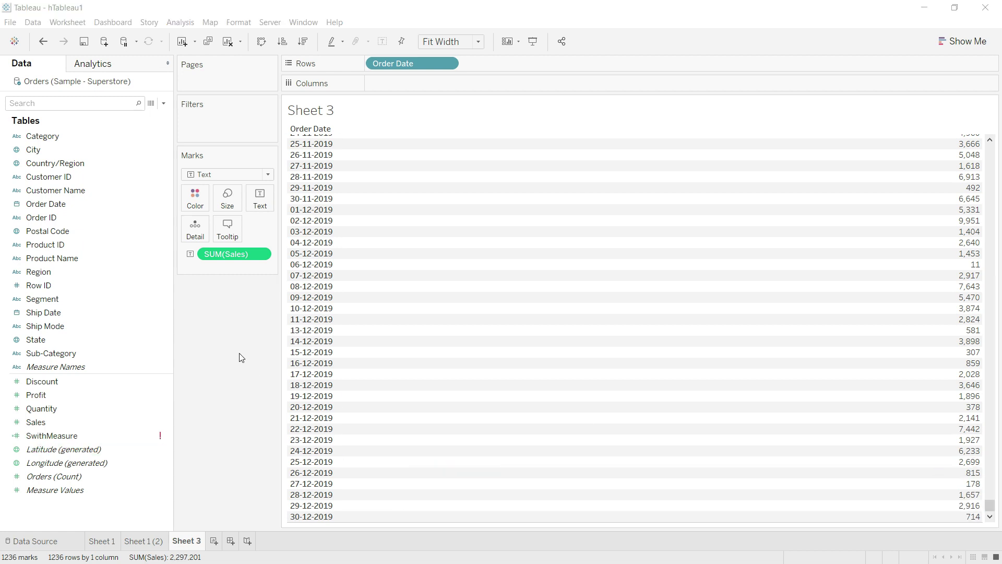
# - Create a calculated field named LatestDate whose formula begins with [Order Date]
pyautogui.click(163, 103)
pyautogui.click(106, 116)
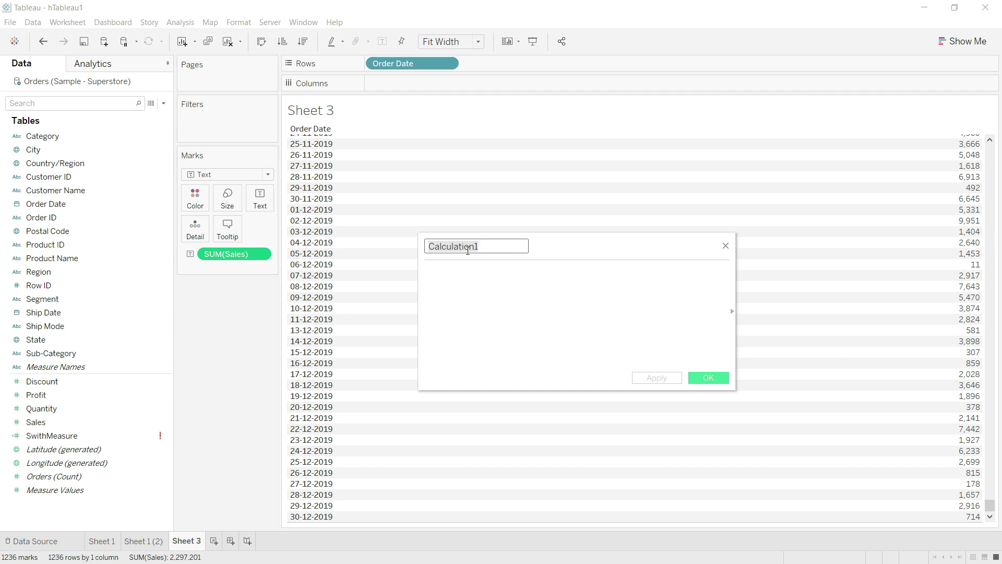
pyautogui.write('Late')
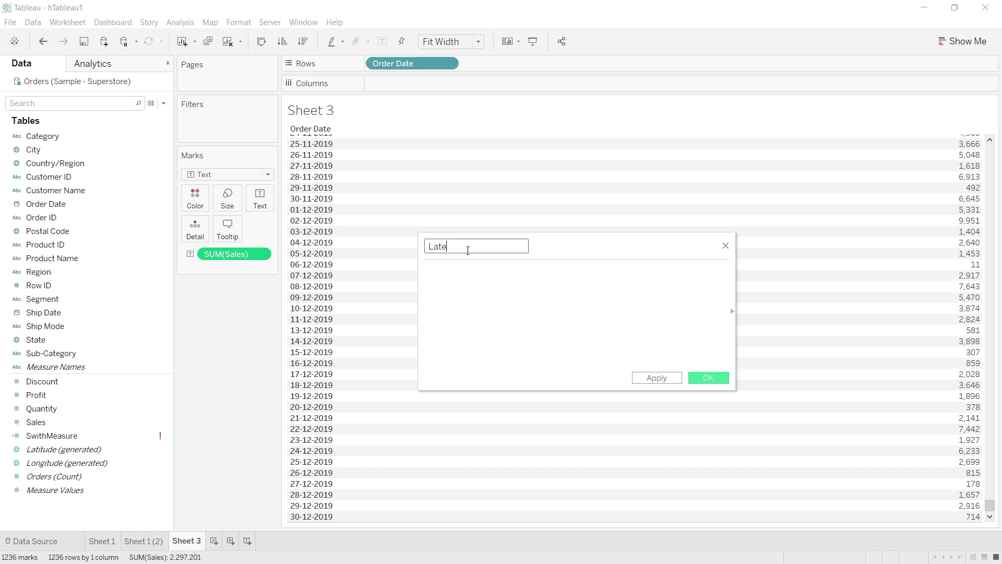
pyautogui.write('stDat')
pyautogui.write('e')
pyautogui.click(433, 273)
pyautogui.write('[')
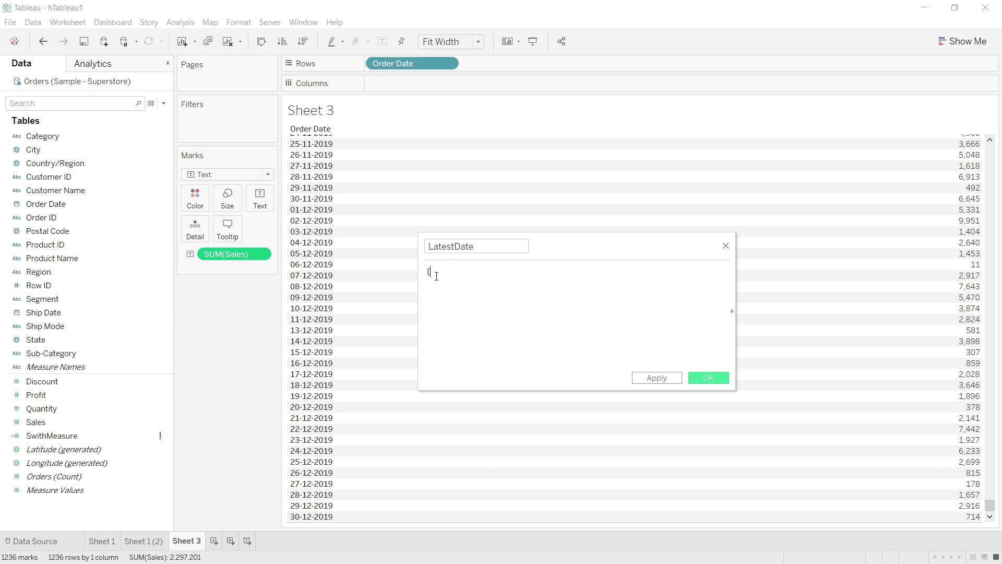
pyautogui.write('O')
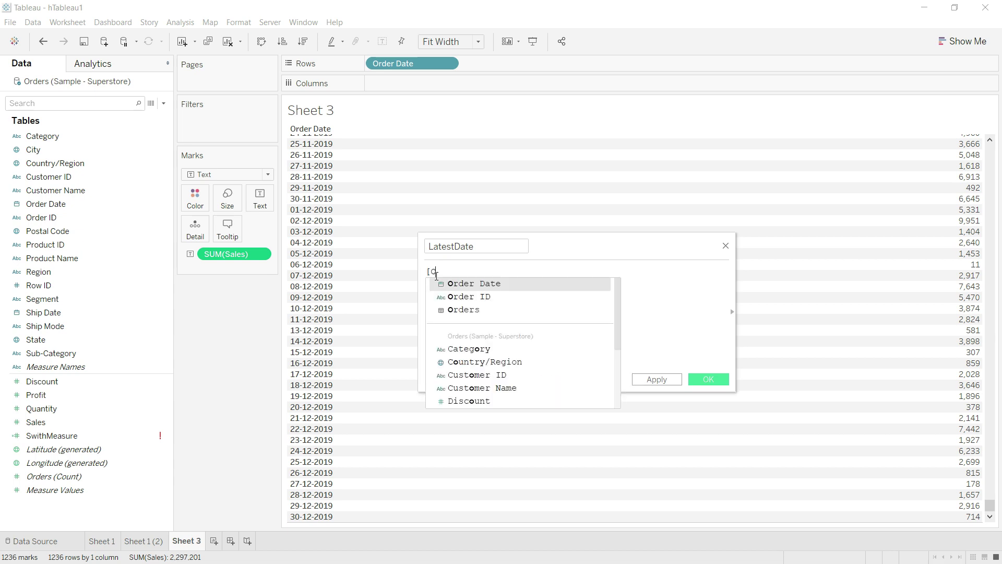
pyautogui.write('rde')
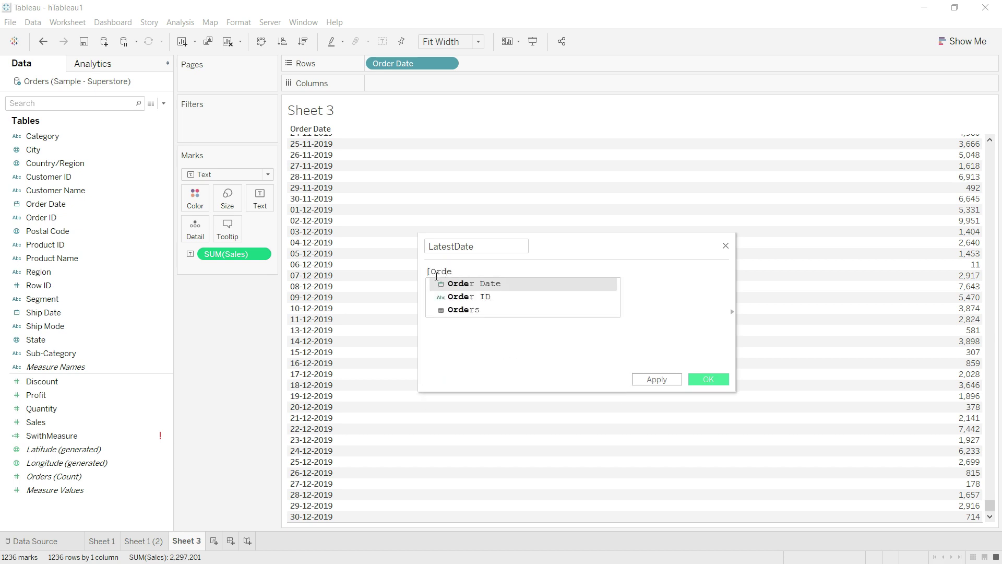
pyautogui.press('Return')
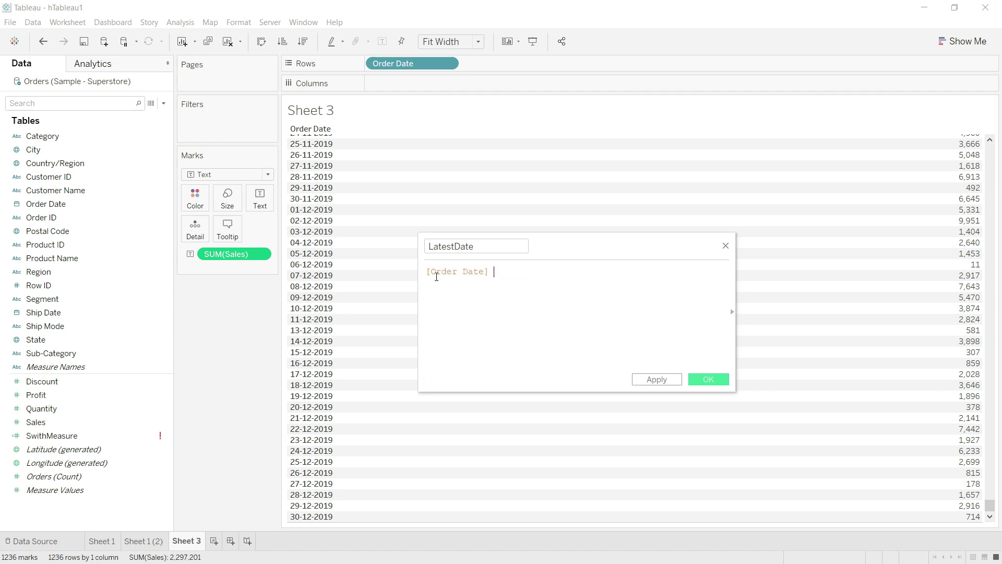
# - Finish the formula as [Order Date] = {FIXED : MAX([Order Date])} and confirm it is valid
pyautogui.write('= ')
pyautogui.write('{}')
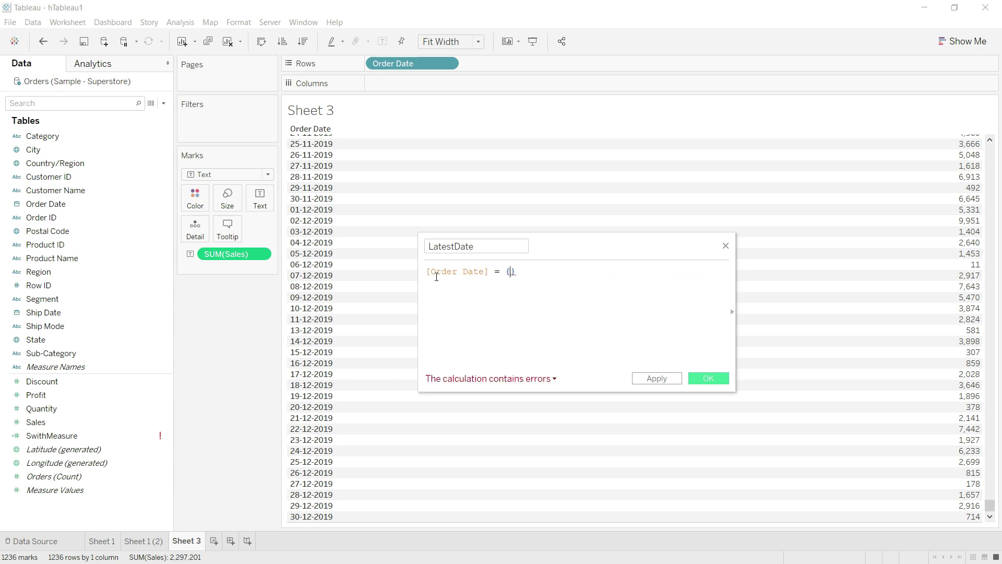
pyautogui.write('FI')
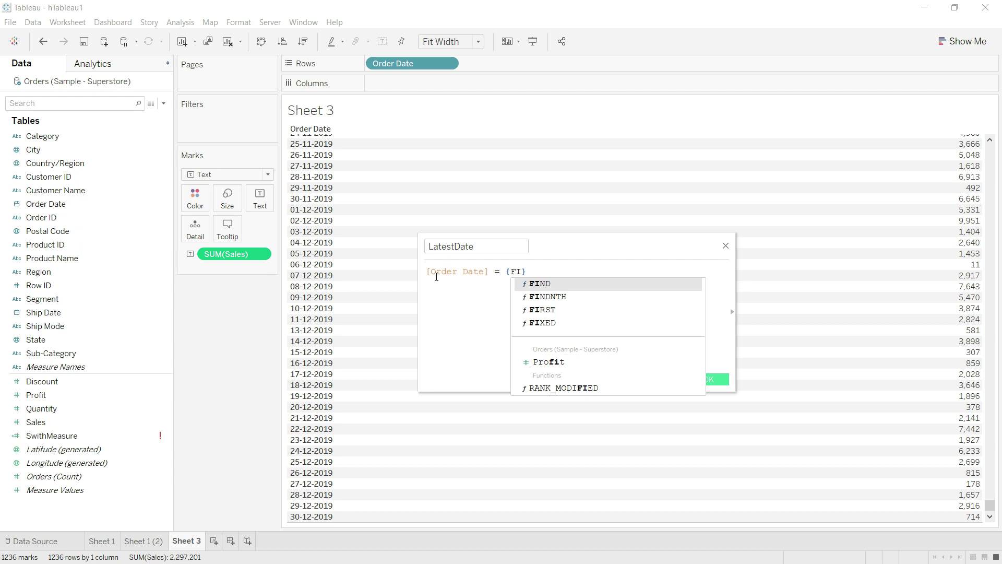
pyautogui.press('Down')
pyautogui.press('Down')
pyautogui.press('Down')
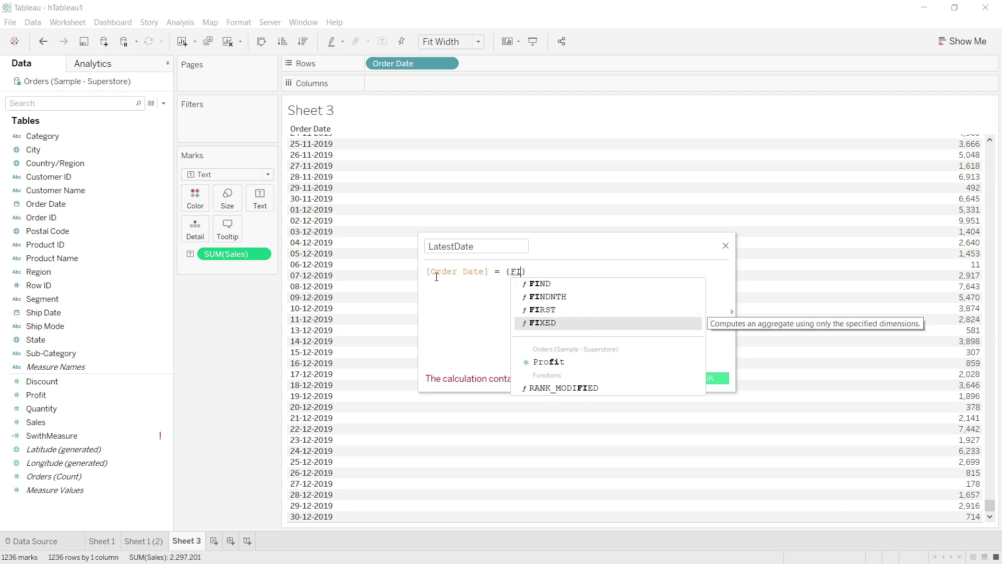
pyautogui.press('Return')
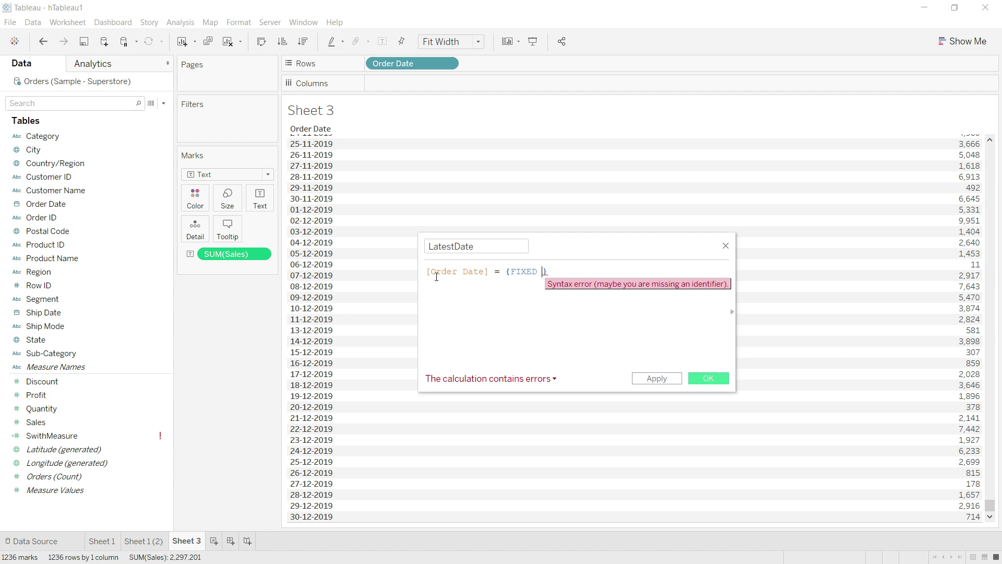
pyautogui.write(':')
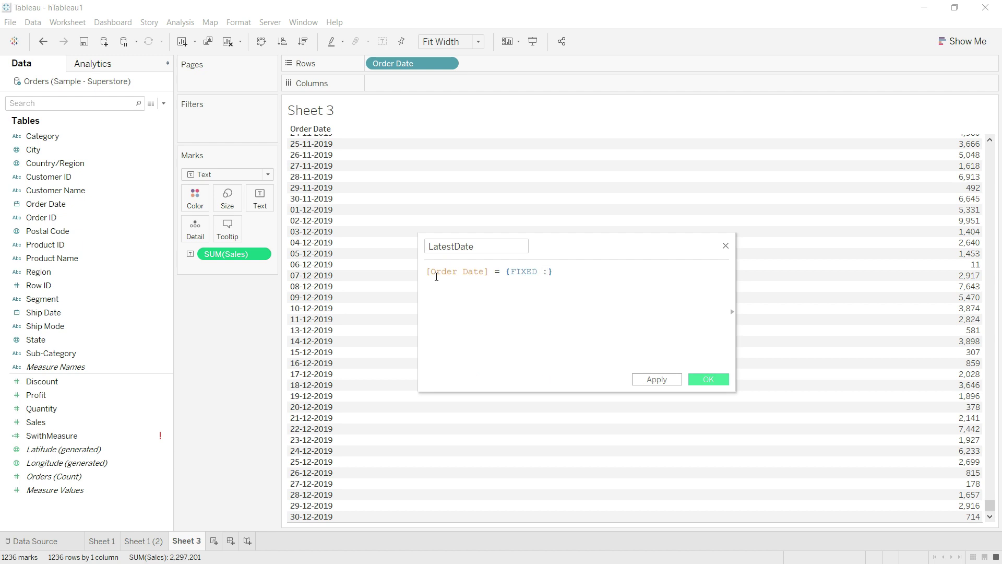
pyautogui.write(' ma')
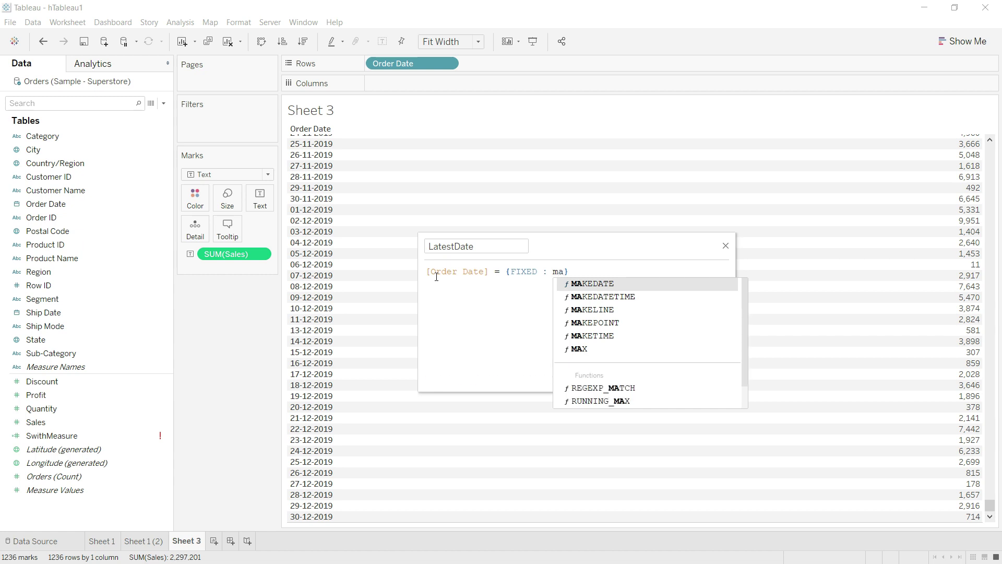
pyautogui.write('x')
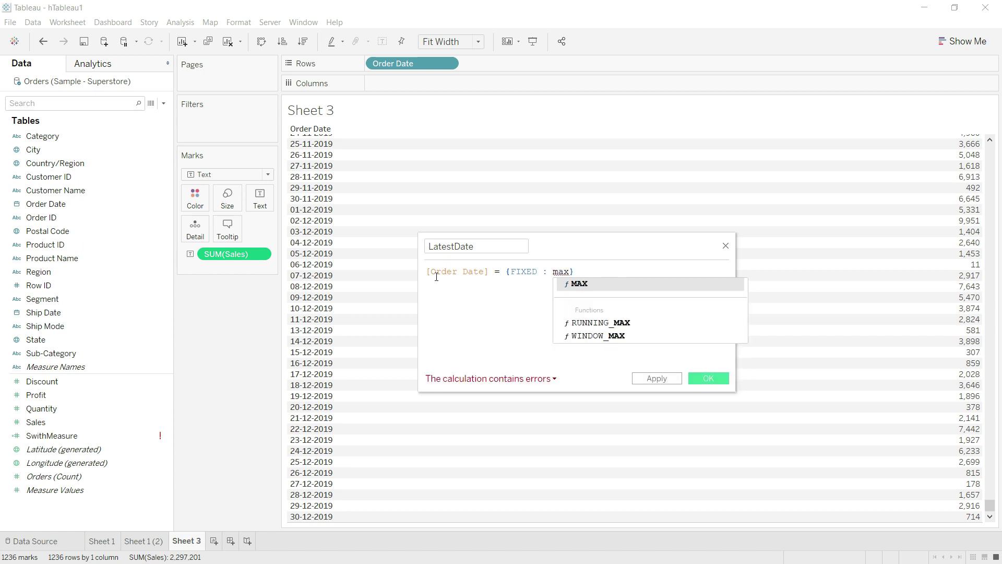
pyautogui.write('(')
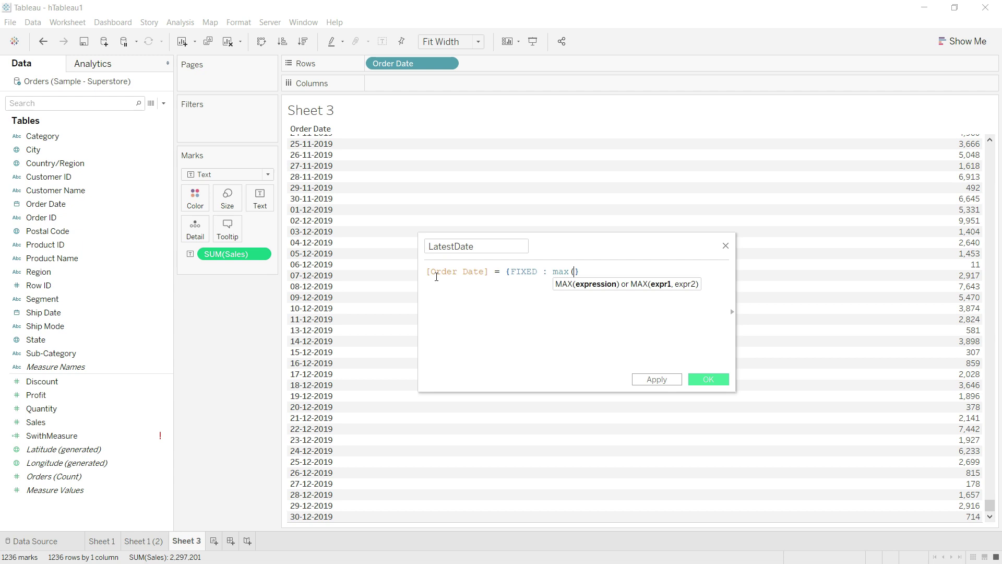
pyautogui.write(')')
pyautogui.press('Left')
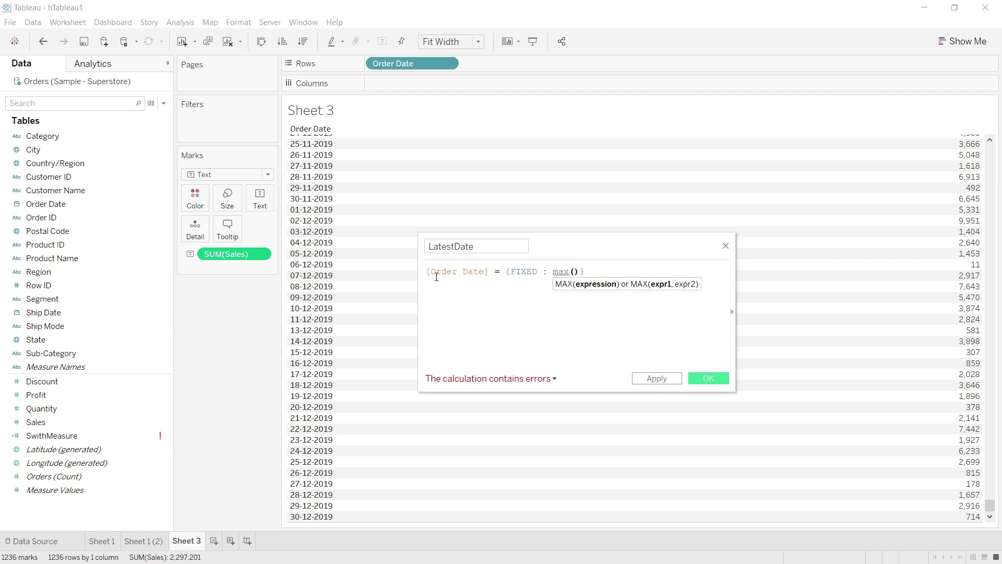
pyautogui.write('O')
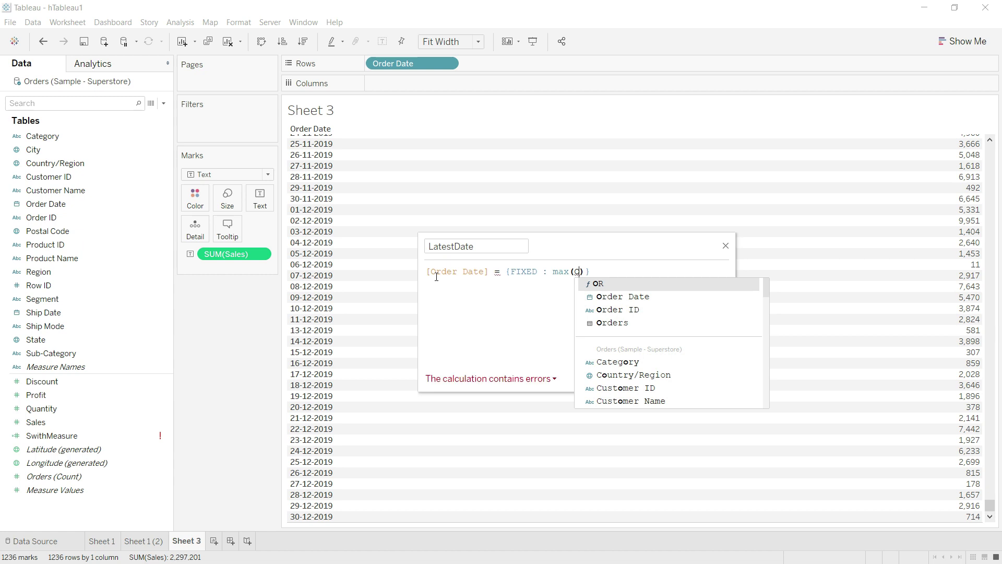
pyautogui.press('Down')
pyautogui.press('Return')
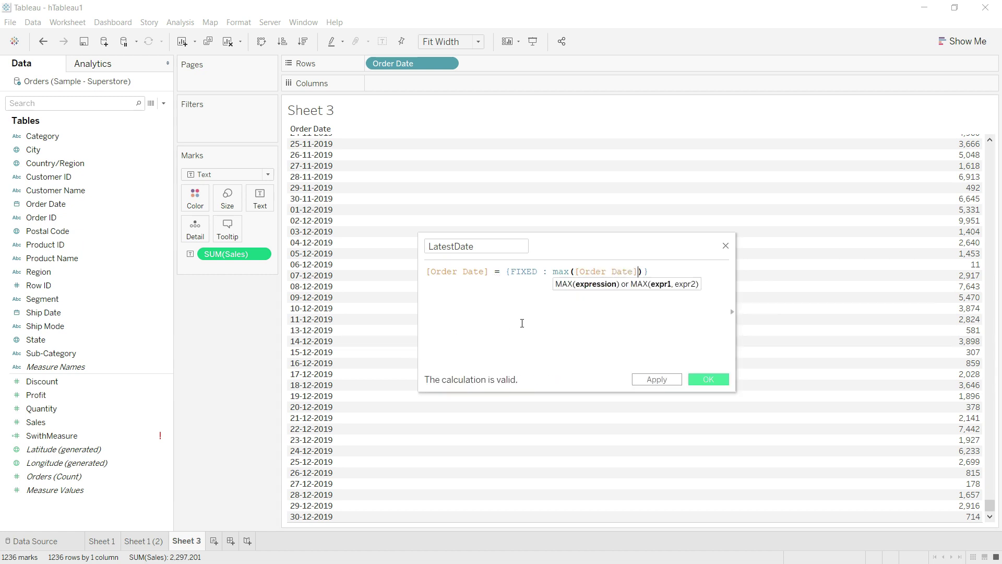
pyautogui.click(548, 322)
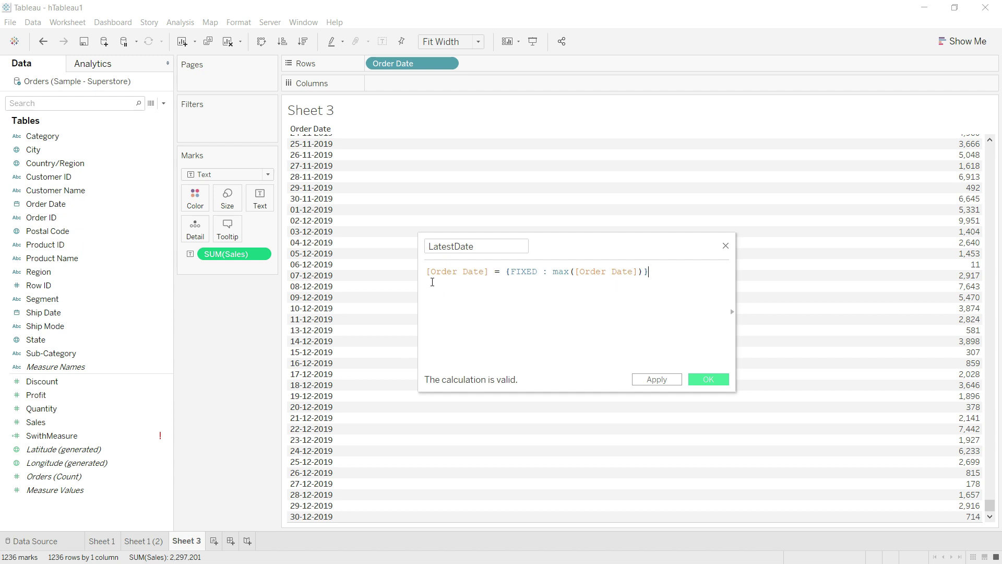
# - Apply and confirm the LatestDate calculation, adding it as a boolean data field
pyautogui.moveTo(506, 271); pyautogui.dragTo(652, 271)
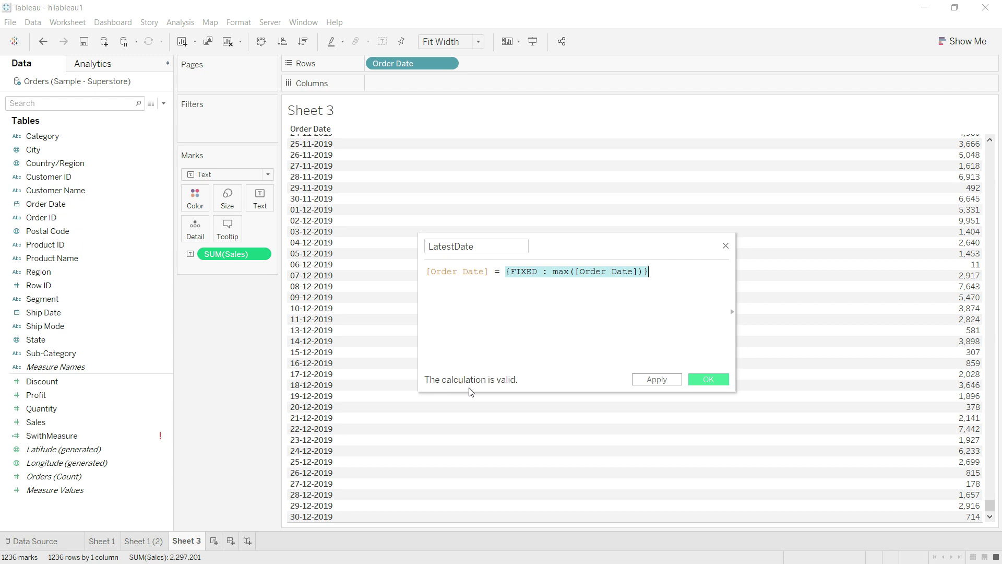
pyautogui.click(657, 381)
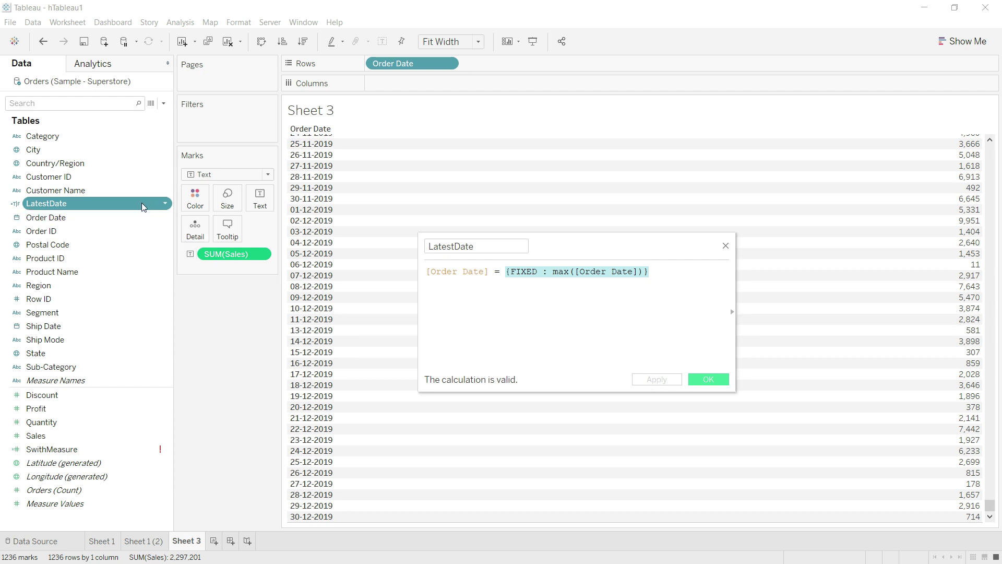
pyautogui.click(707, 380)
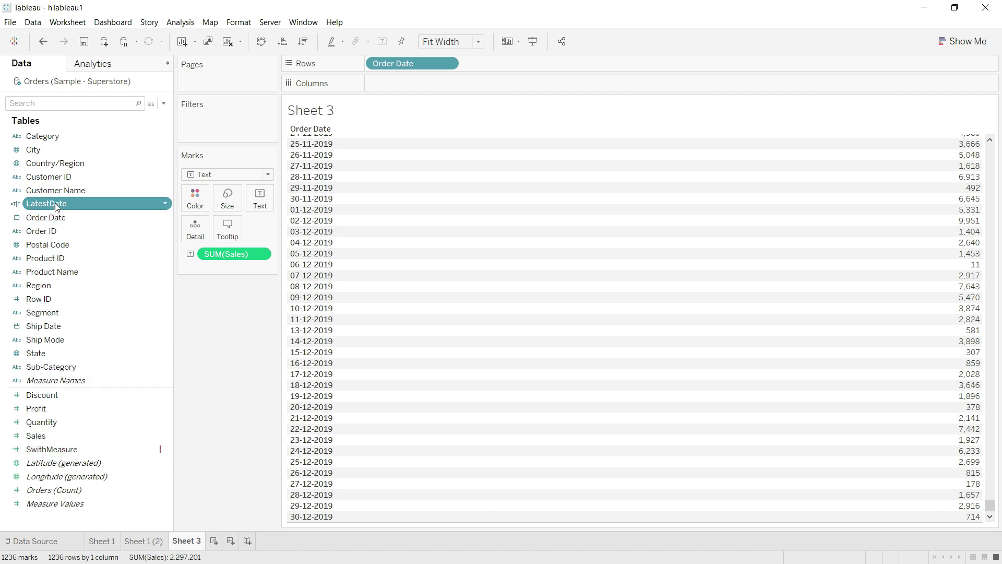
# - Add a LatestDate filter keeping only True, leaving the single 30-12-2019 row
pyautogui.moveTo(55, 204)
pyautogui.mouseDown()
pyautogui.moveTo(108, 193)
pyautogui.moveTo(201, 120)
pyautogui.mouseUp()
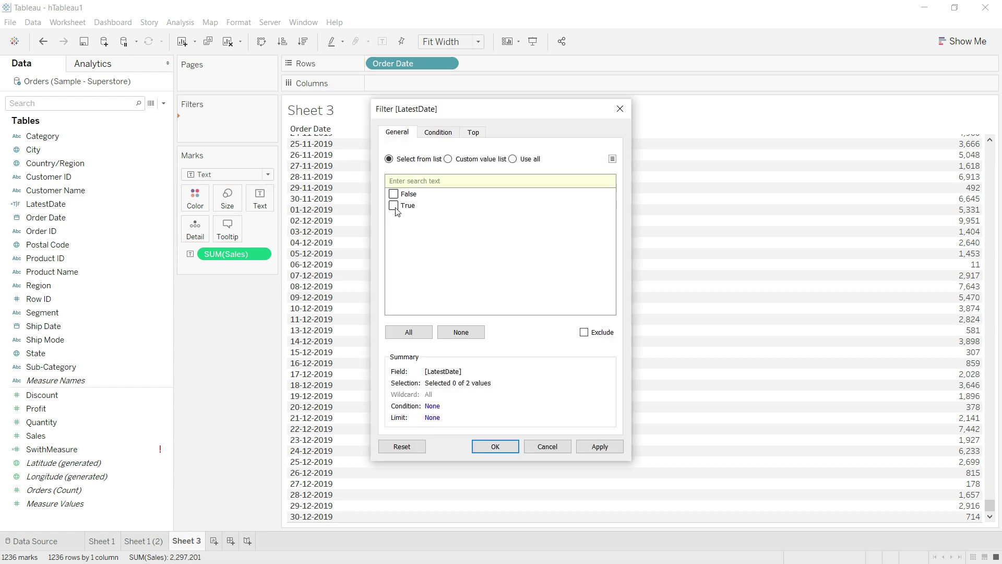
pyautogui.click(395, 209)
pyautogui.click(495, 447)
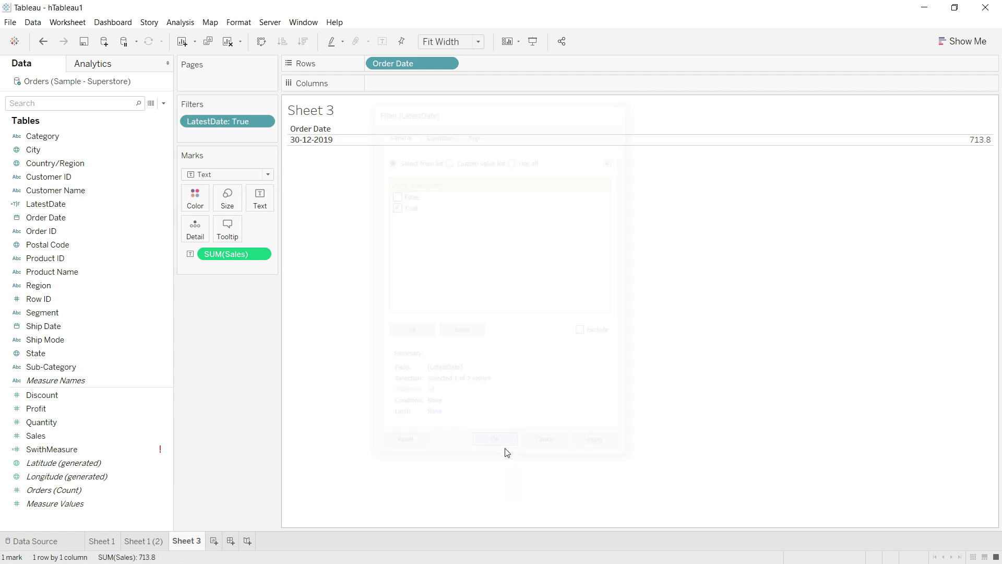